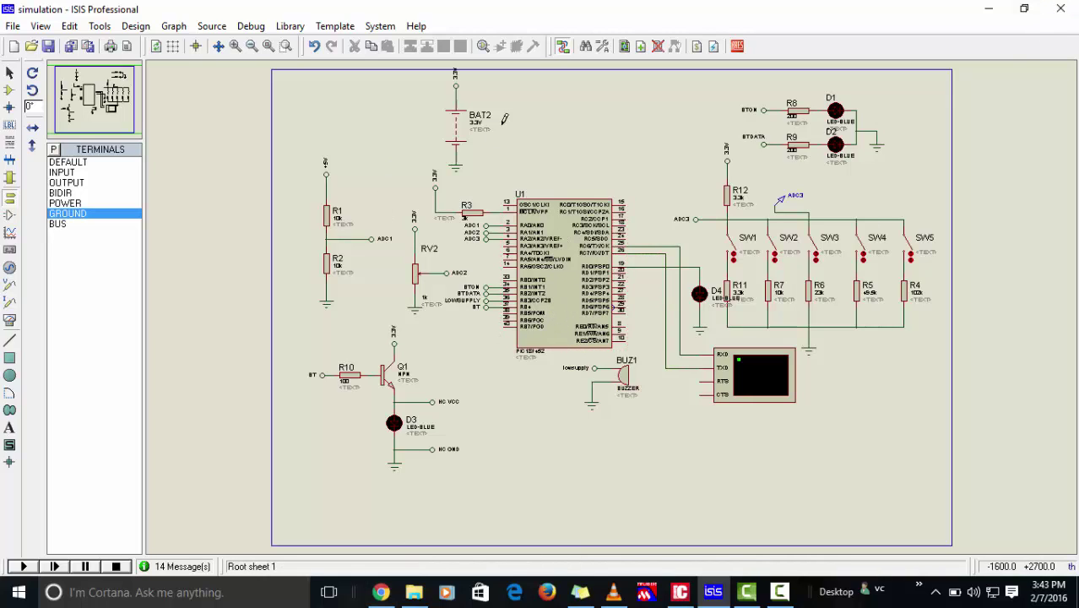
Delete the D3 LED from the schematic, then restore it.
{"action": "scroll", "coordinate": [483, 460], "scroll_direction": "up", "scroll_amount": 1}
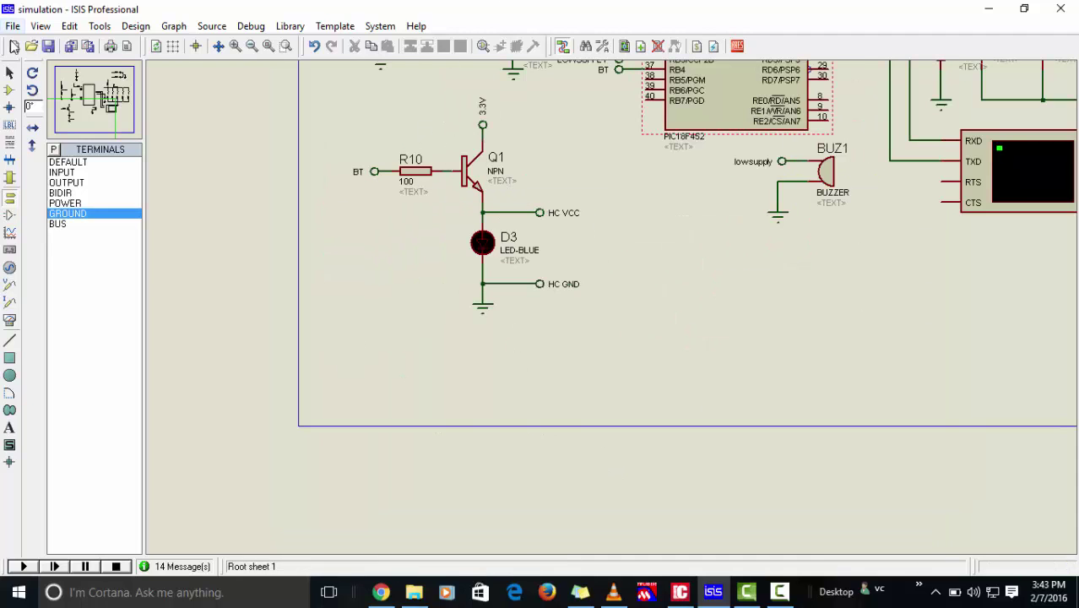
{"action": "left_click", "coordinate": [87, 102]}
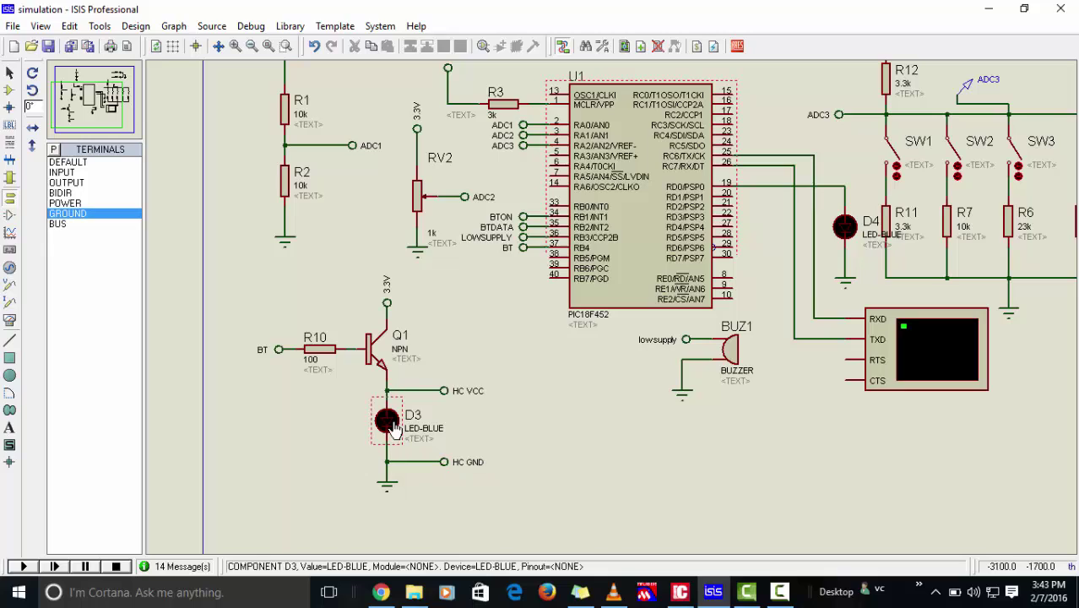
{"action": "right_click", "coordinate": [390, 424]}
{"action": "left_click", "coordinate": [431, 67]}
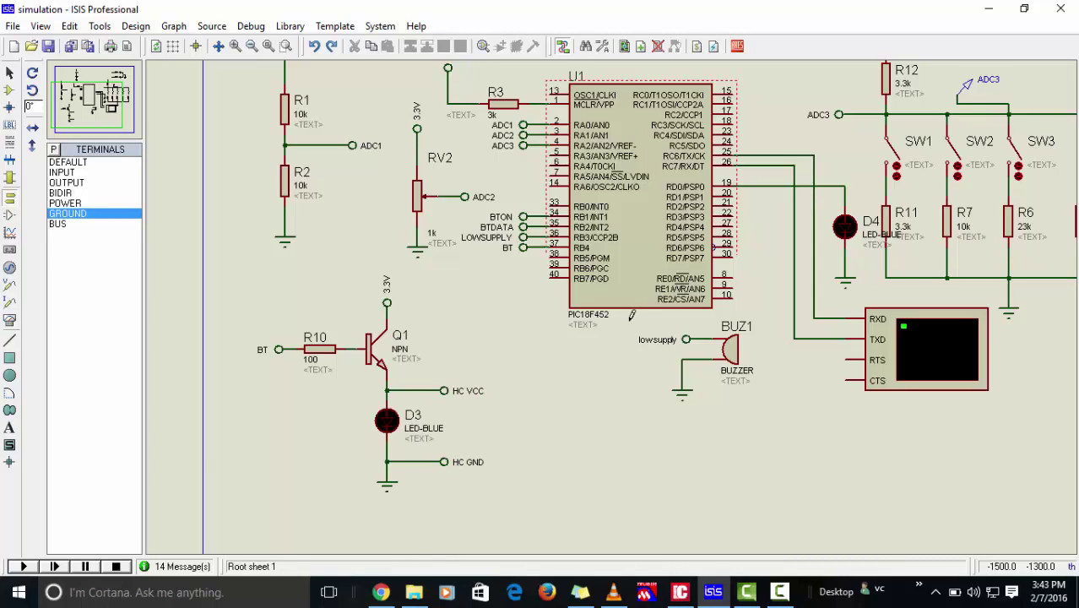
{"action": "left_click", "coordinate": [98, 101]}
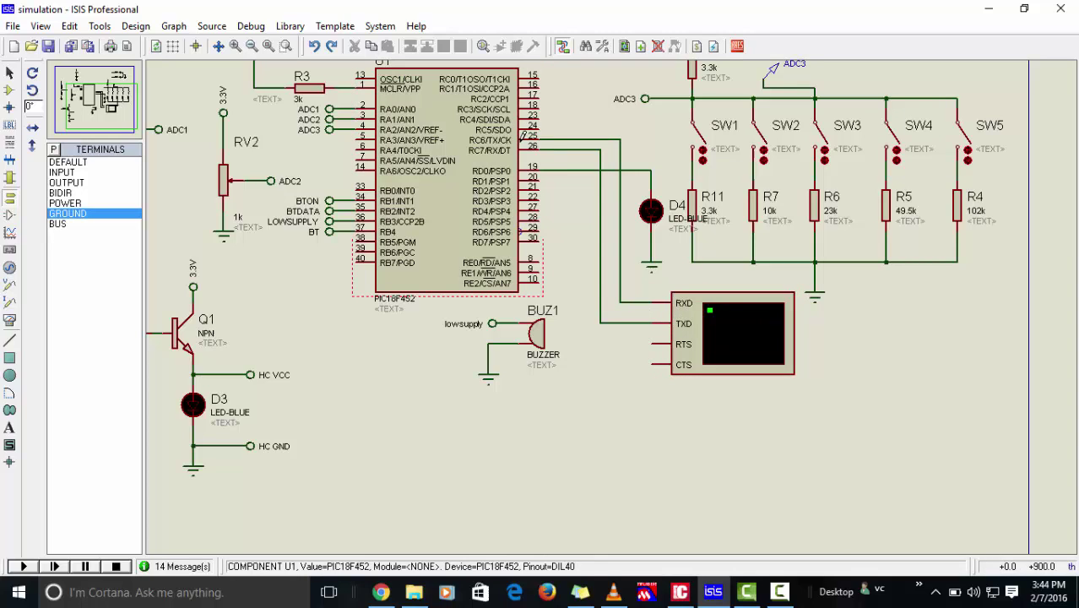
Connect the RC7/RX wire to the terminal's TXD pin and re-center the whole circuit.
{"action": "left_click", "coordinate": [650, 322]}
{"action": "scroll", "coordinate": [455, 267], "scroll_direction": "up", "scroll_amount": 1}
{"action": "scroll", "coordinate": [456, 267], "scroll_direction": "down", "scroll_amount": 1}
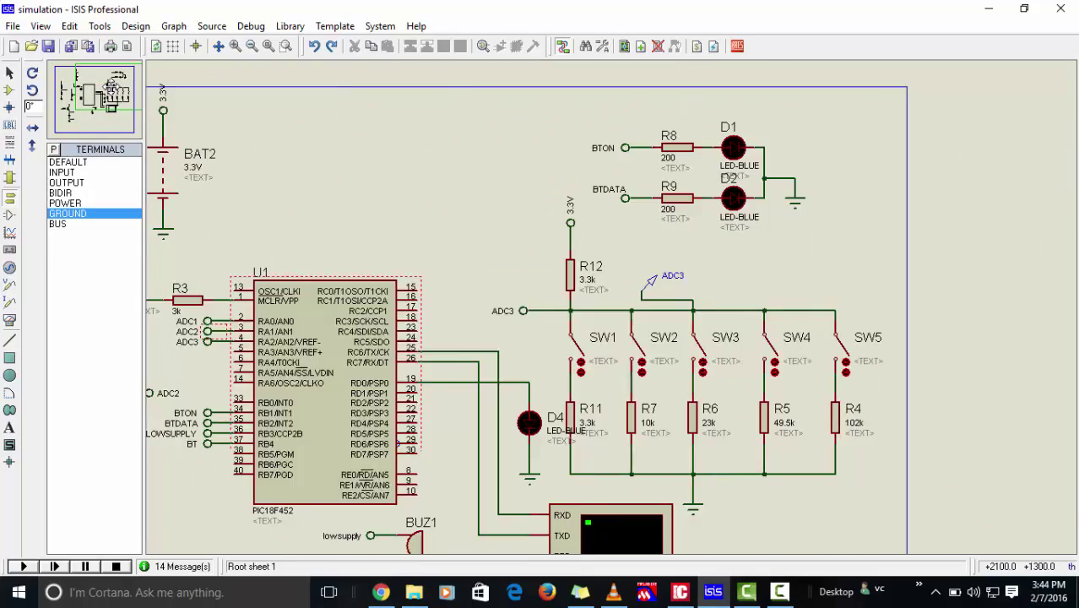
{"action": "scroll", "coordinate": [540, 303], "scroll_direction": "down", "scroll_amount": 2}
{"action": "scroll", "coordinate": [540, 304], "scroll_direction": "up", "scroll_amount": 2}
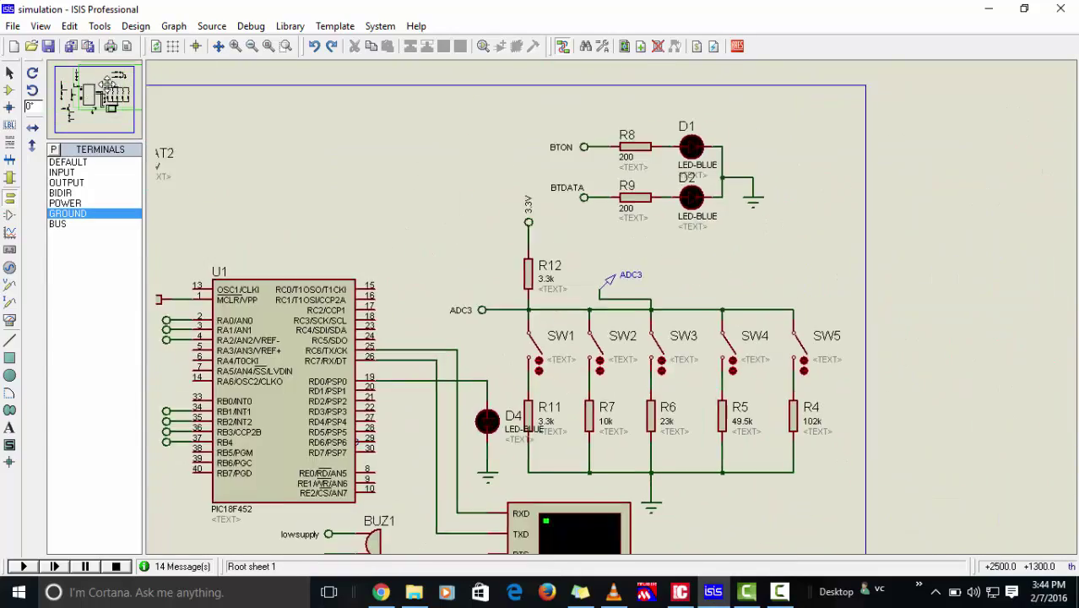
{"action": "scroll", "coordinate": [715, 204], "scroll_direction": "down", "scroll_amount": 1}
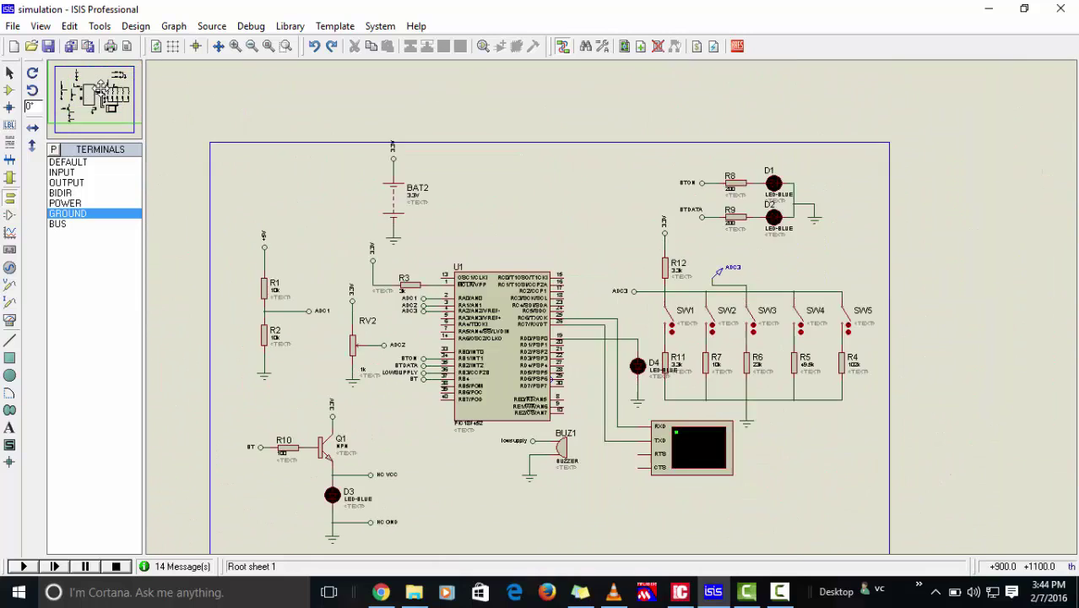
{"action": "scroll", "coordinate": [601, 287], "scroll_direction": "up", "scroll_amount": 1}
{"action": "scroll", "coordinate": [601, 287], "scroll_direction": "down", "scroll_amount": 1}
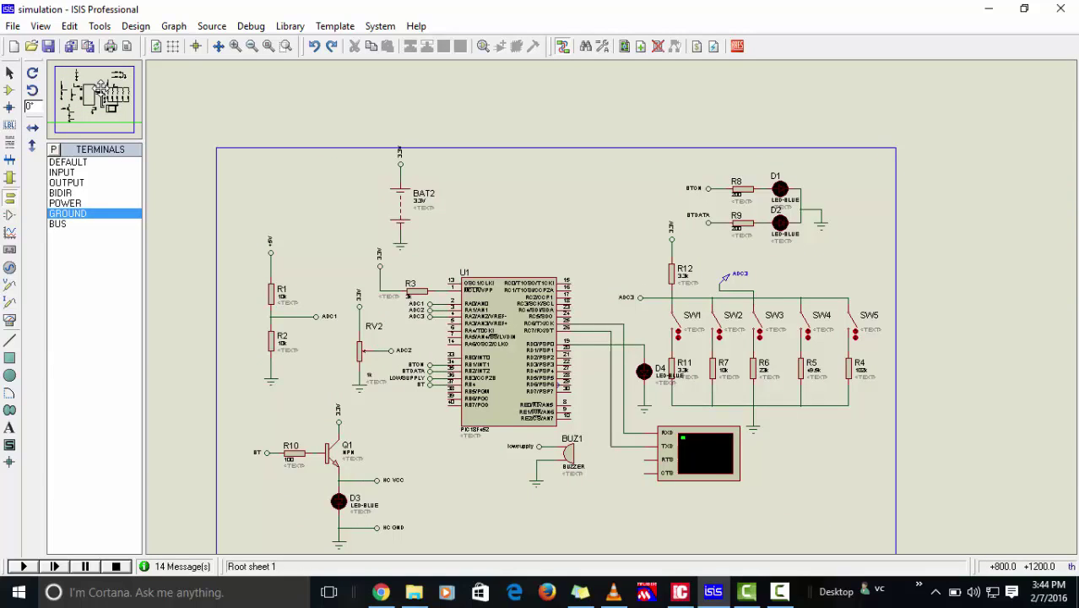
{"action": "left_click", "coordinate": [101, 95]}
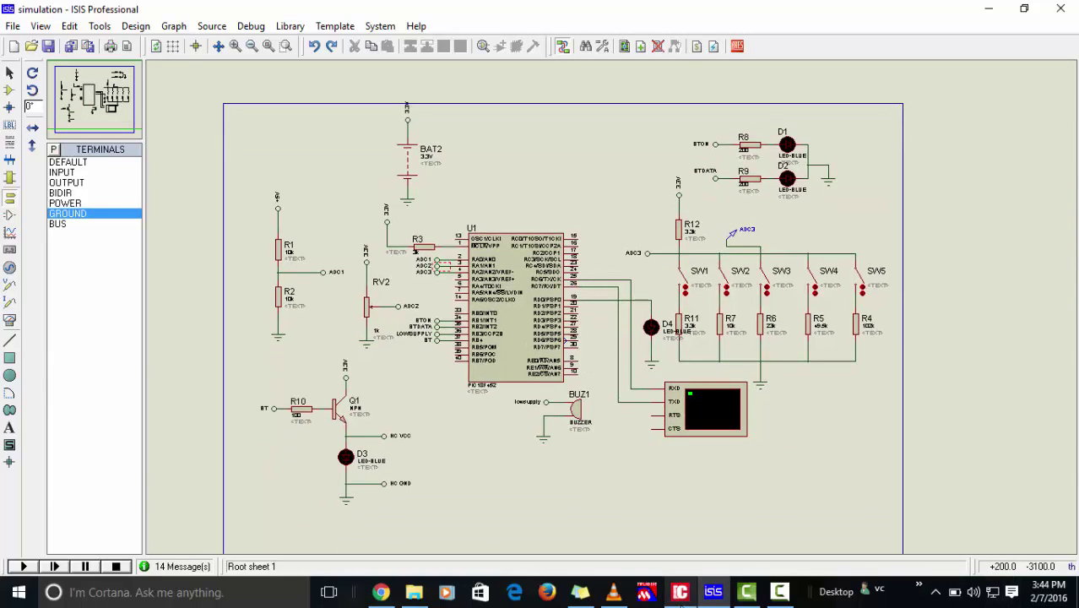
Bring up the code.c firmware source in mikroC and scroll through it.
{"action": "left_click", "coordinate": [679, 591]}
{"action": "scroll", "coordinate": [350, 252], "scroll_direction": "up", "scroll_amount": 8}
{"action": "scroll", "coordinate": [355, 244], "scroll_direction": "up", "scroll_amount": 1}
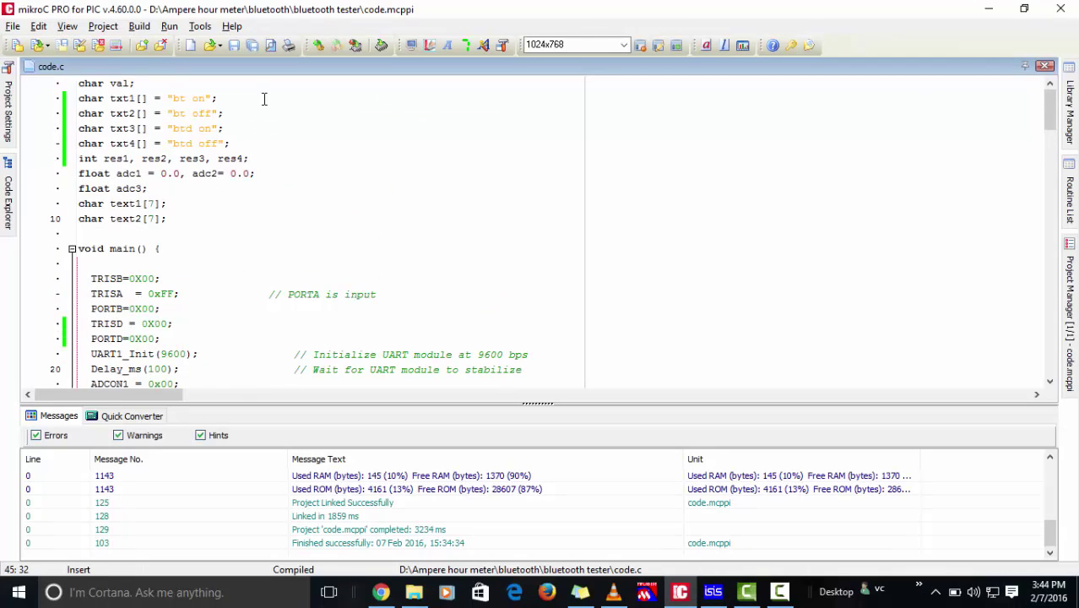
{"action": "scroll", "coordinate": [355, 241], "scroll_direction": "down", "scroll_amount": 6}
{"action": "scroll", "coordinate": [359, 233], "scroll_direction": "down", "scroll_amount": 4}
{"action": "scroll", "coordinate": [358, 233], "scroll_direction": "down", "scroll_amount": 7}
{"action": "scroll", "coordinate": [297, 251], "scroll_direction": "down", "scroll_amount": 6}
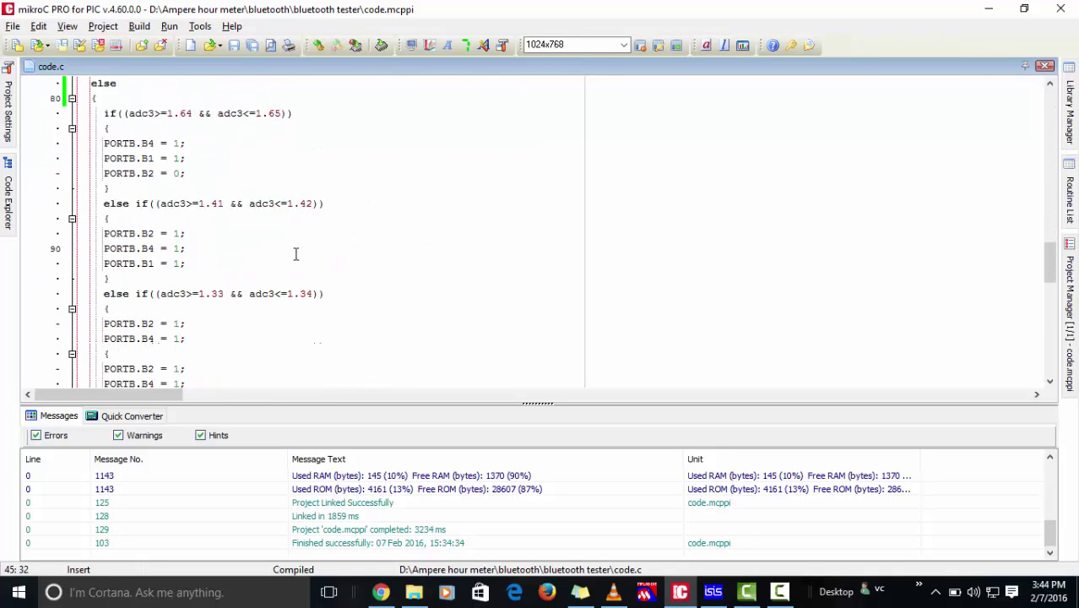
{"action": "scroll", "coordinate": [296, 254], "scroll_direction": "down", "scroll_amount": 6}
{"action": "scroll", "coordinate": [298, 251], "scroll_direction": "down", "scroll_amount": 1}
{"action": "scroll", "coordinate": [298, 251], "scroll_direction": "up", "scroll_amount": 13}
{"action": "scroll", "coordinate": [409, 173], "scroll_direction": "up", "scroll_amount": 11}
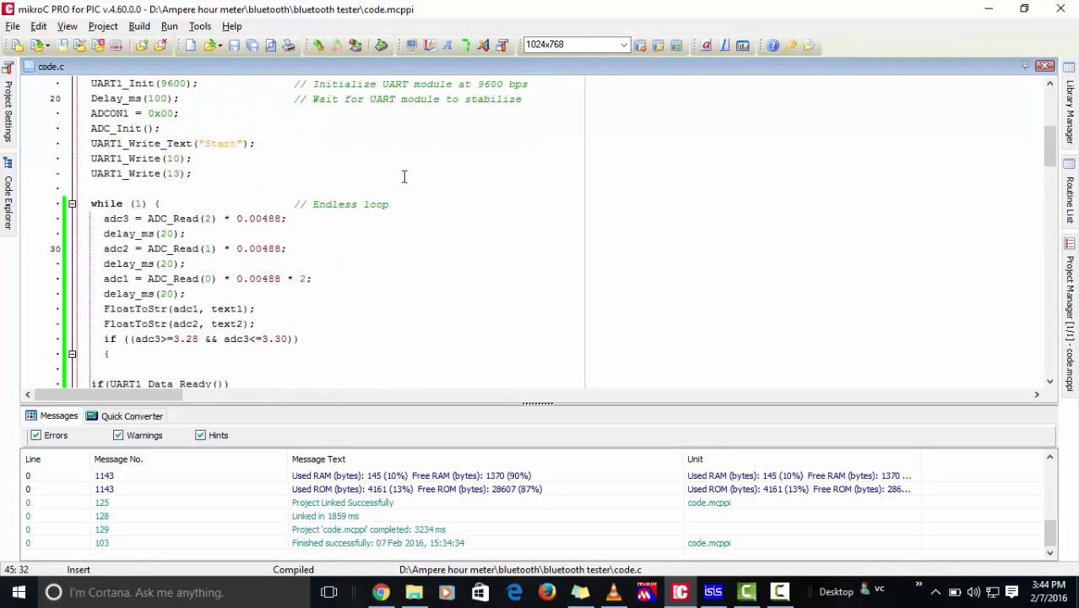
{"action": "scroll", "coordinate": [322, 175], "scroll_direction": "up", "scroll_amount": 6}
{"action": "scroll", "coordinate": [325, 169], "scroll_direction": "down", "scroll_amount": 11}
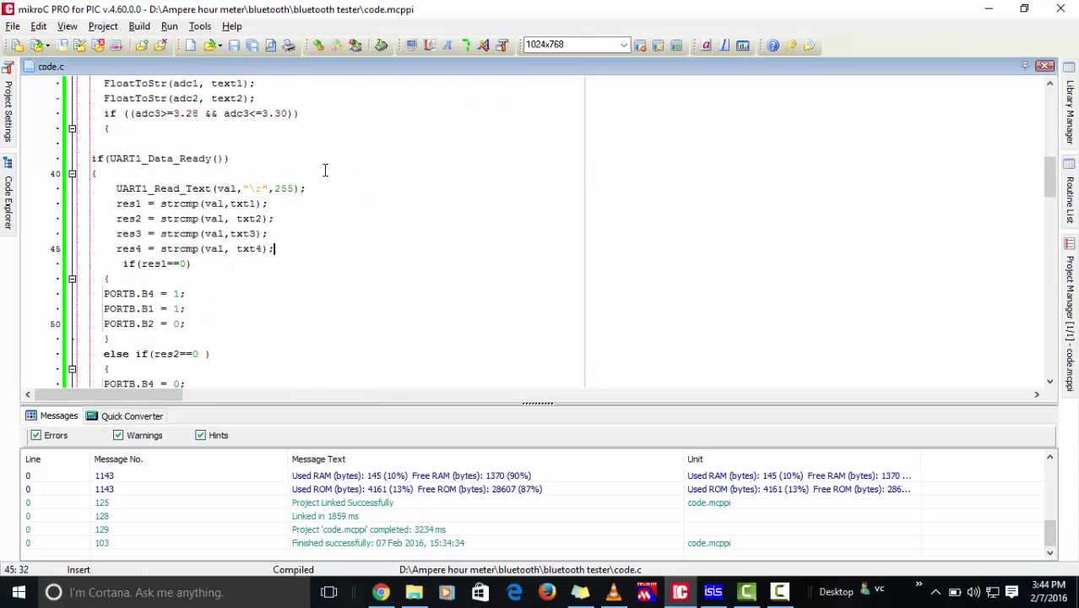
{"action": "scroll", "coordinate": [325, 170], "scroll_direction": "up", "scroll_amount": 11}
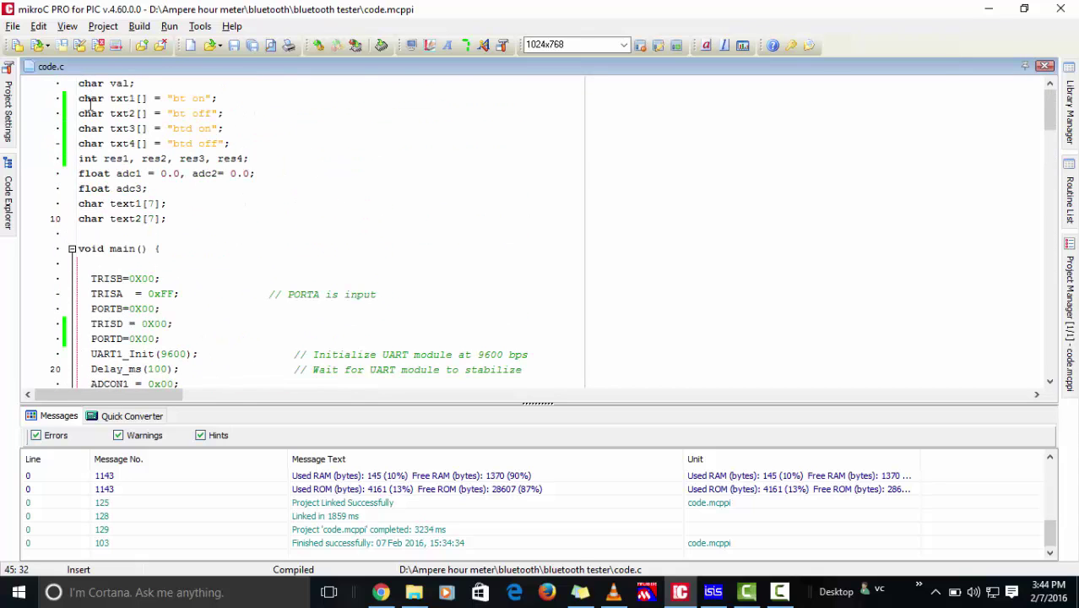
Check the 'bt on'/'bt off' string declarations, then minimize mikroC and start the simulation.
{"action": "left_click_drag", "start_coordinate": [78, 98], "coordinate": [260, 114]}
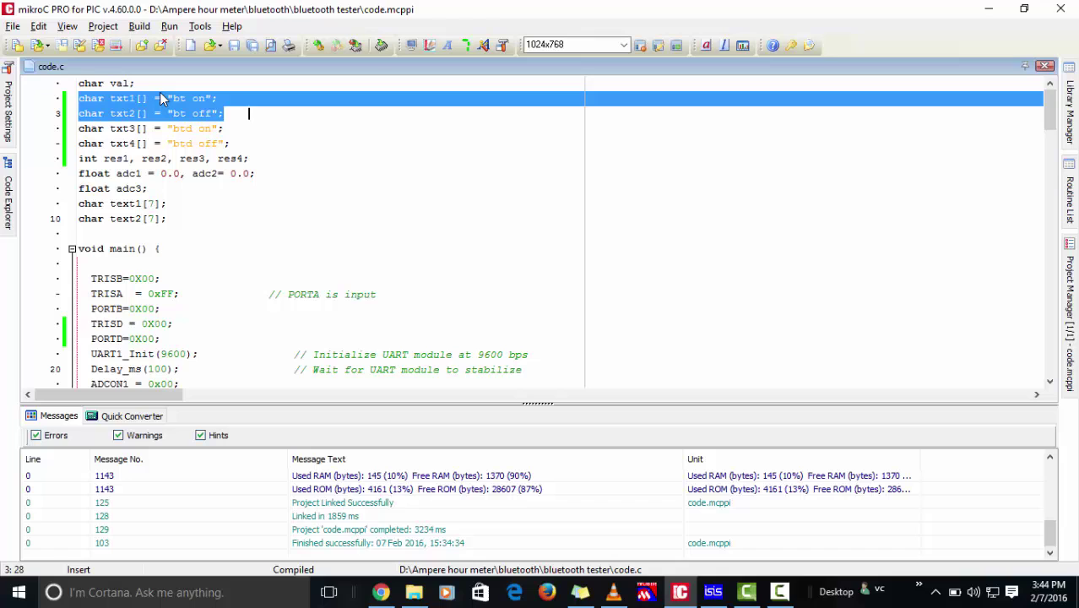
{"action": "left_click", "coordinate": [181, 100]}
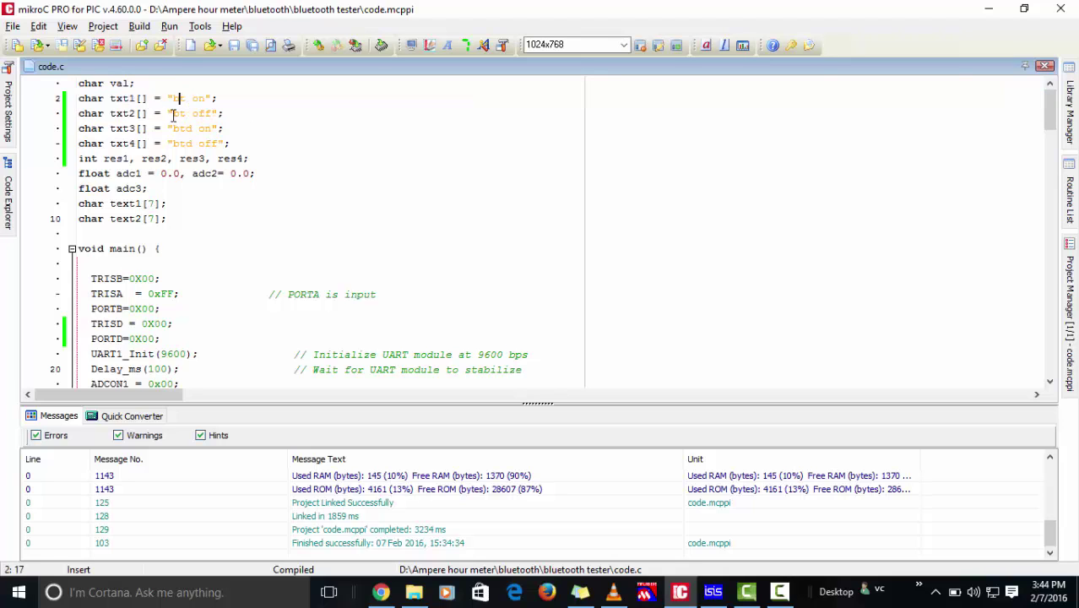
{"action": "left_click", "coordinate": [188, 141]}
{"action": "scroll", "coordinate": [292, 225], "scroll_direction": "down", "scroll_amount": 1}
{"action": "scroll", "coordinate": [272, 203], "scroll_direction": "down", "scroll_amount": 10}
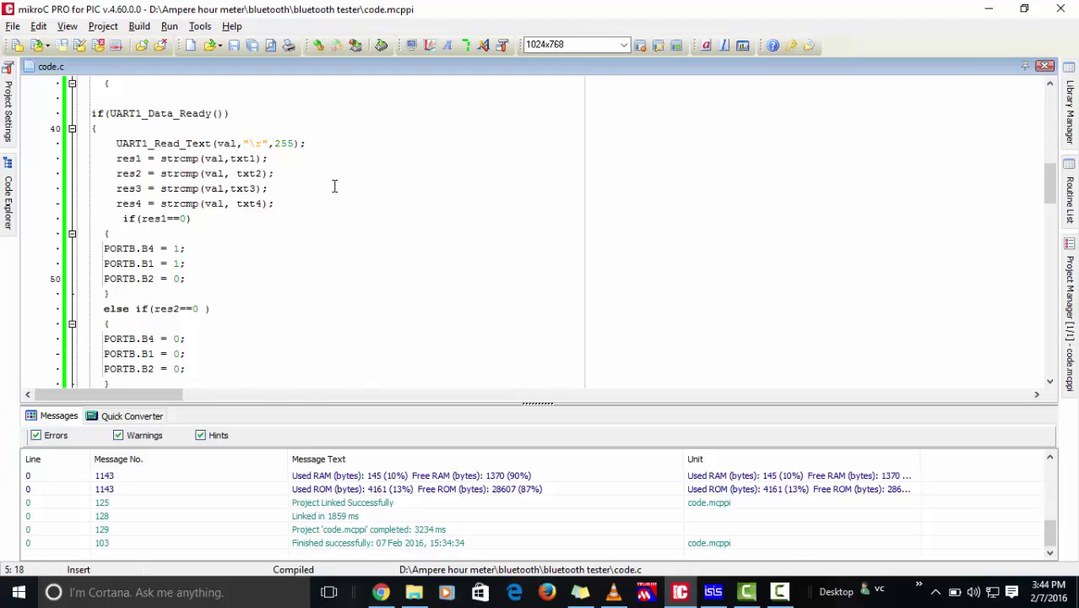
{"action": "left_click", "coordinate": [988, 10]}
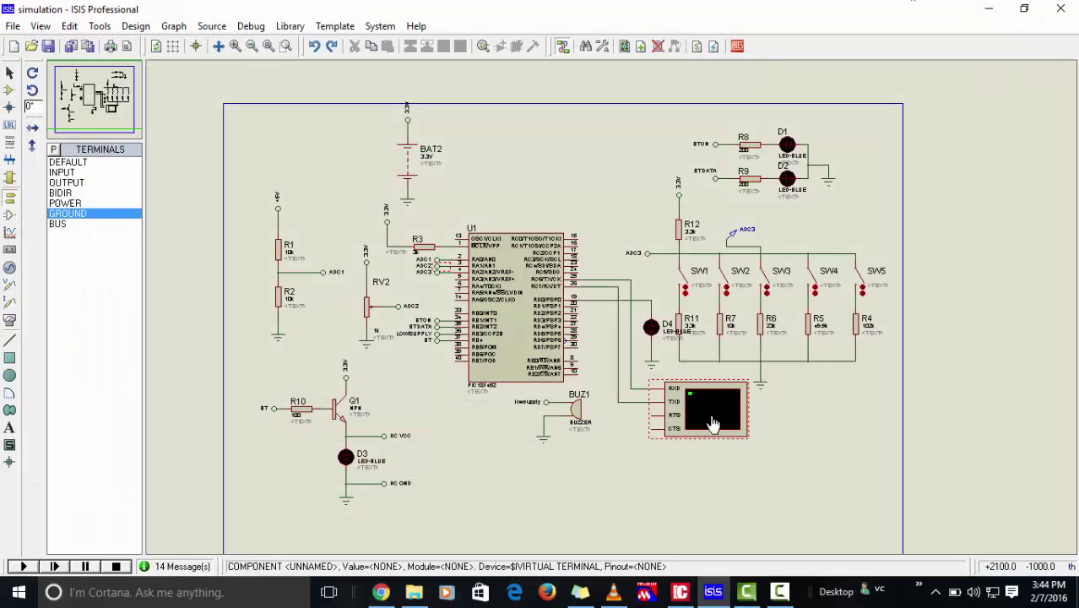
{"action": "left_click", "coordinate": [24, 566]}
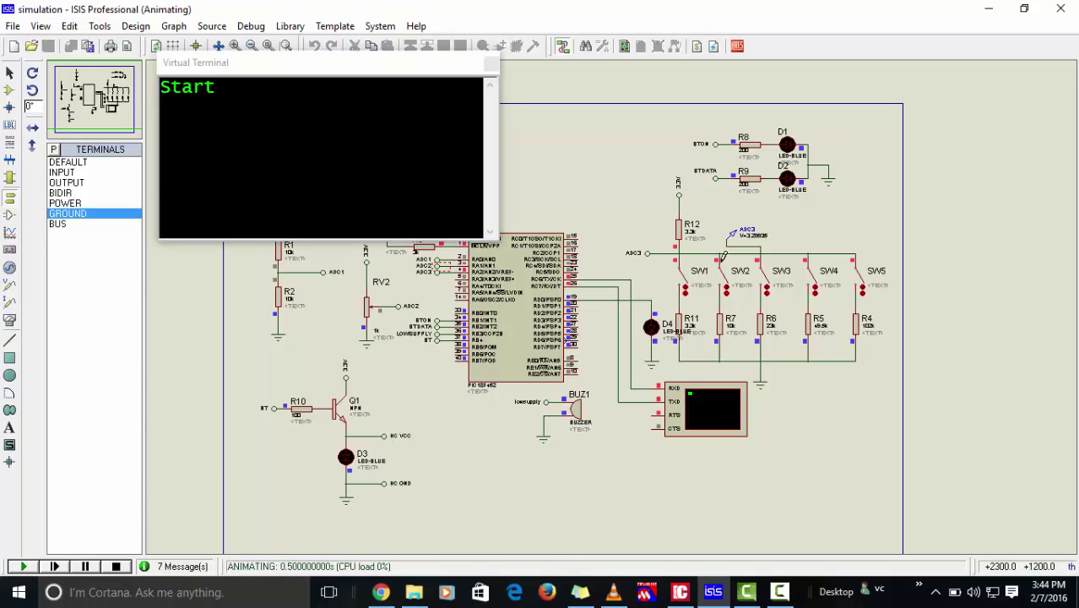
Toggle SW1 so ADC3 reads about 1.65 V and LEDs D1 and D2 light.
{"action": "scroll", "coordinate": [722, 260], "scroll_direction": "up", "scroll_amount": 1}
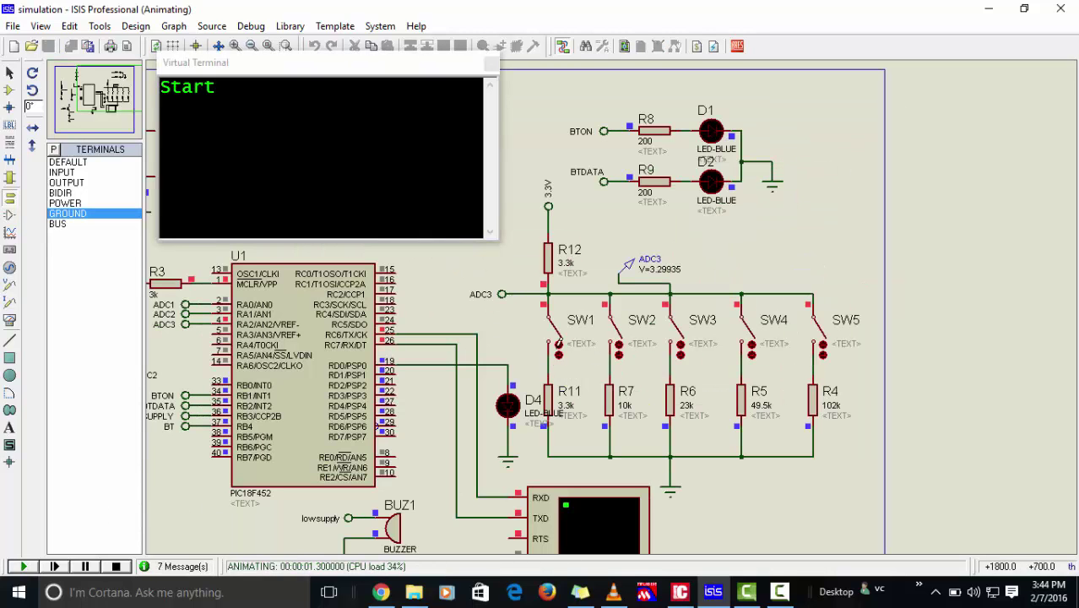
{"action": "left_click", "coordinate": [555, 331]}
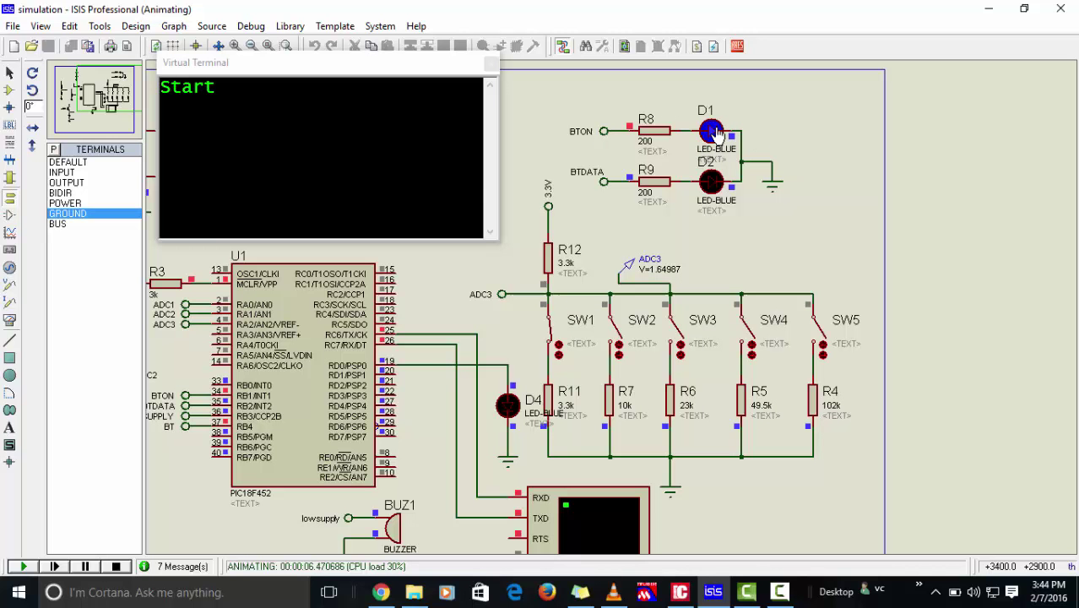
{"action": "left_click", "coordinate": [129, 99]}
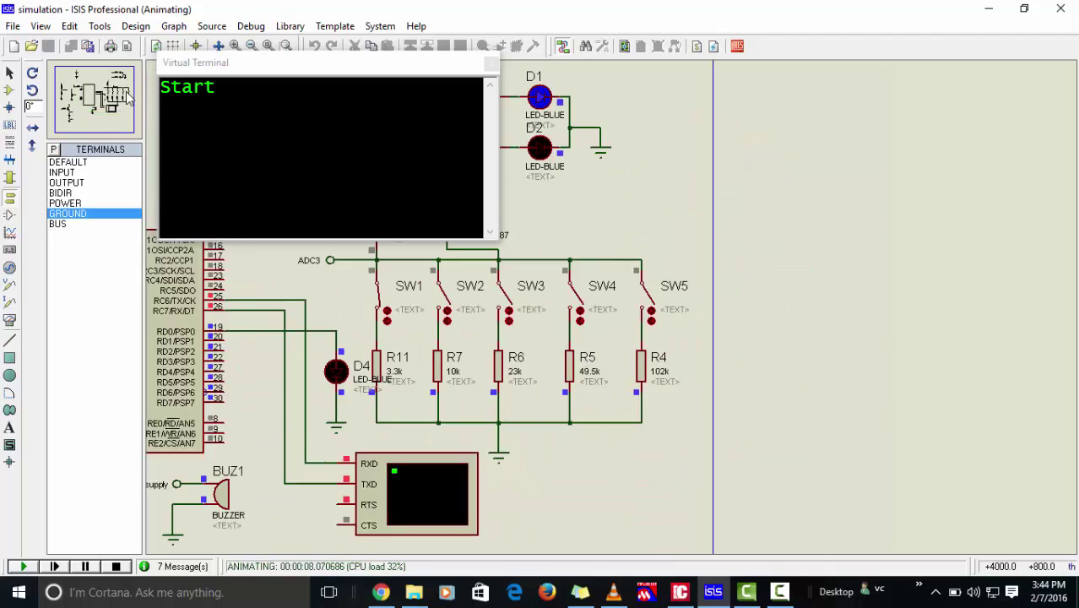
{"action": "left_click_drag", "start_coordinate": [128, 100], "coordinate": [95, 99]}
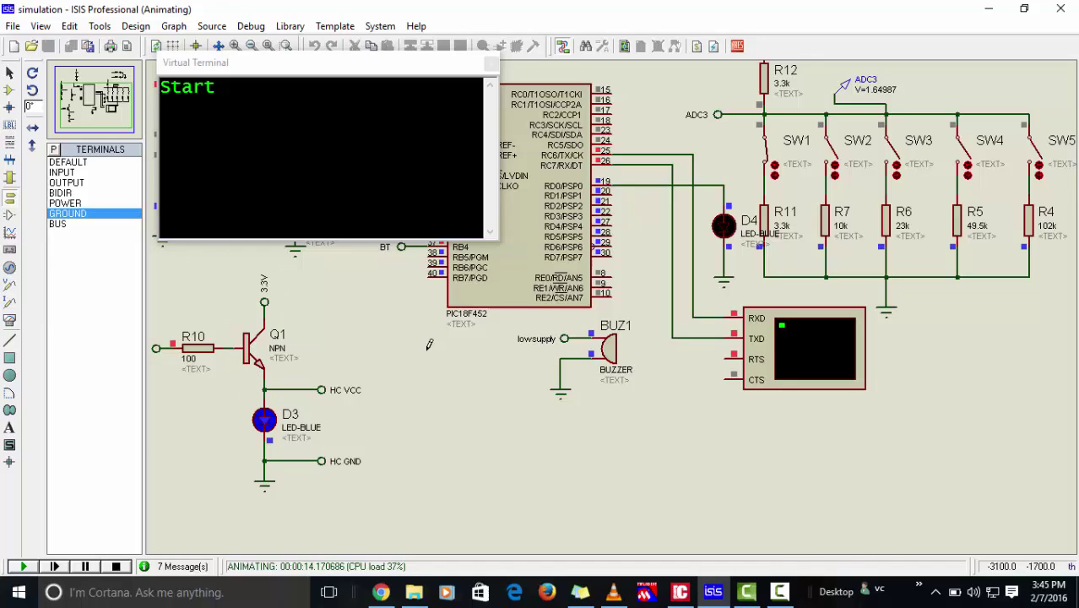
{"action": "left_click", "coordinate": [97, 101]}
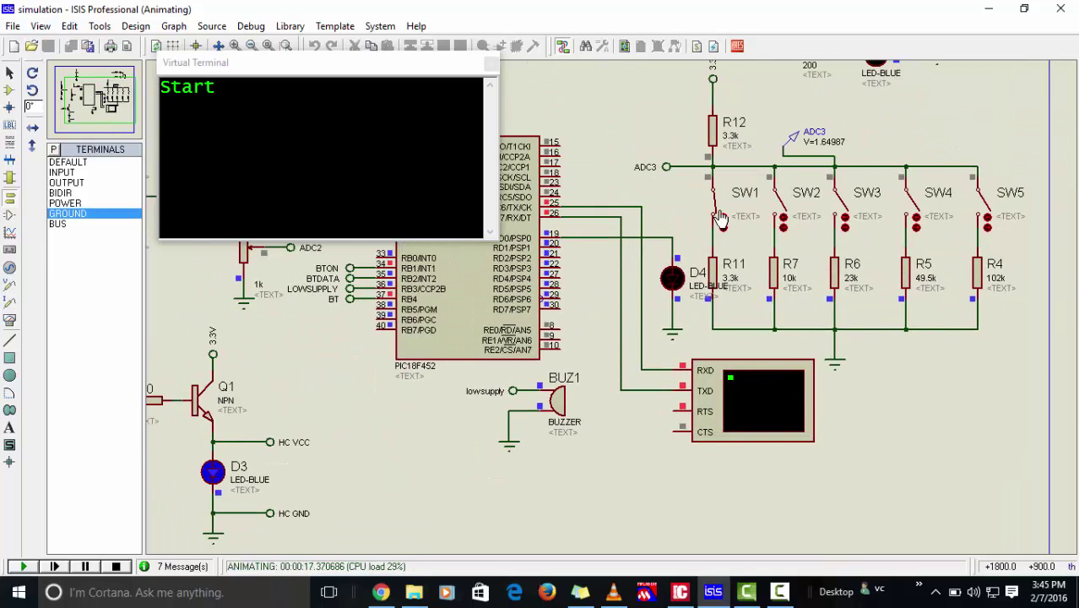
{"action": "left_click", "coordinate": [110, 100]}
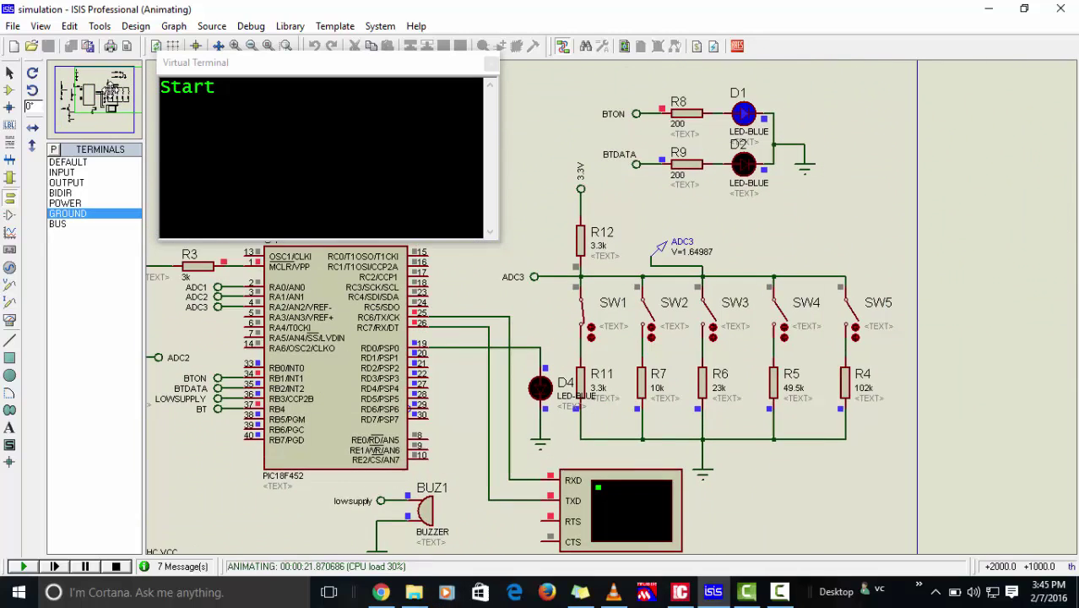
{"action": "scroll", "coordinate": [103, 93], "scroll_direction": "down", "scroll_amount": 1}
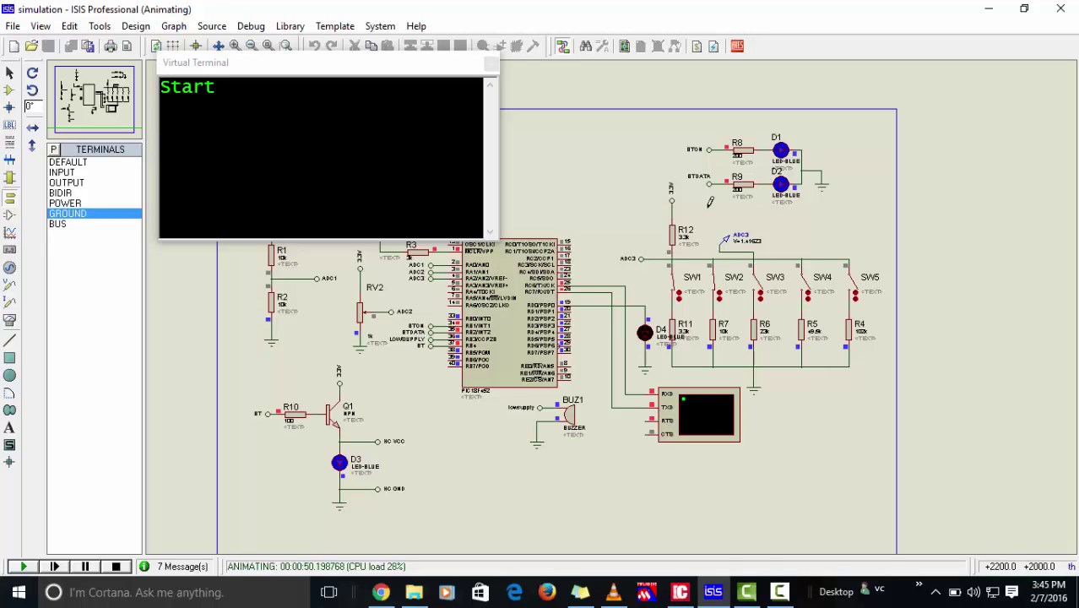
Press the SW3 pushbutton so the terminal prints repeated 'Hello world' lines.
{"action": "left_click", "coordinate": [760, 294]}
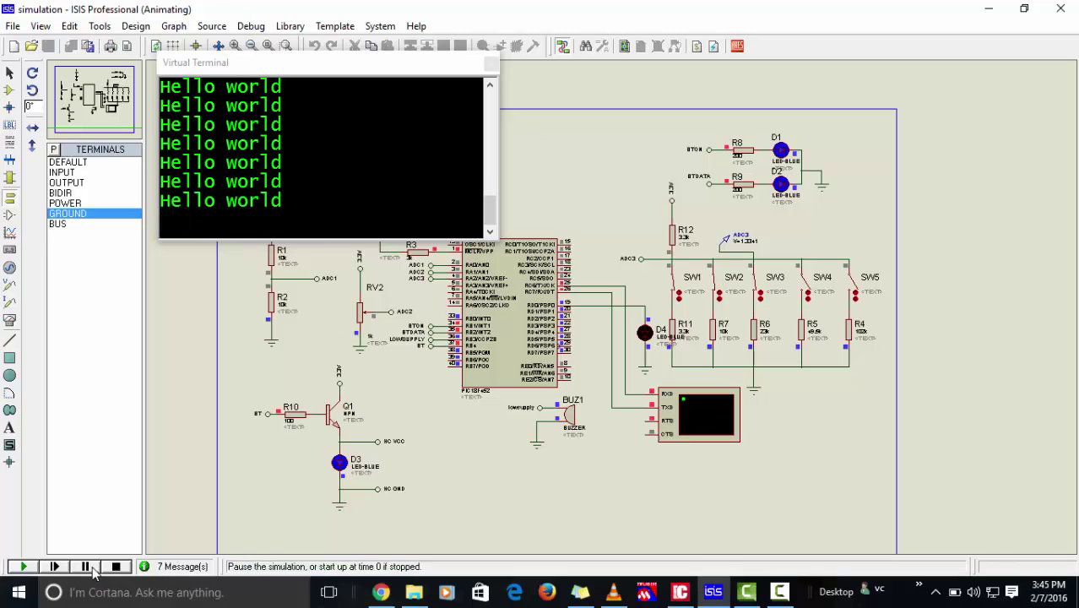
{"action": "left_click", "coordinate": [760, 297]}
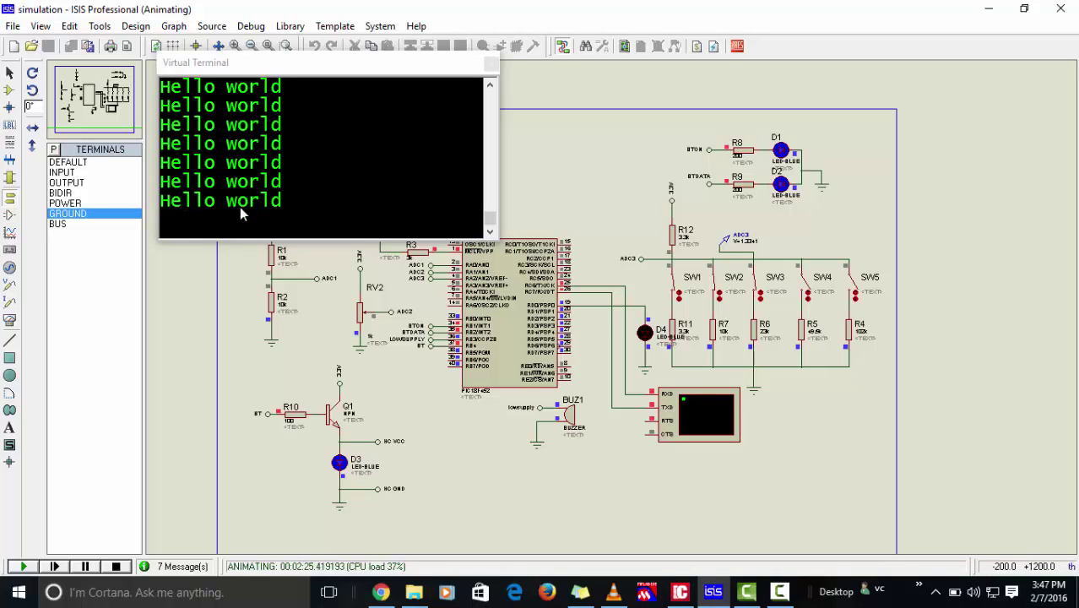
Press SW3, SW4 and SW5 to report switch voltages, and move the terminal down-right.
{"action": "left_click", "coordinate": [762, 292]}
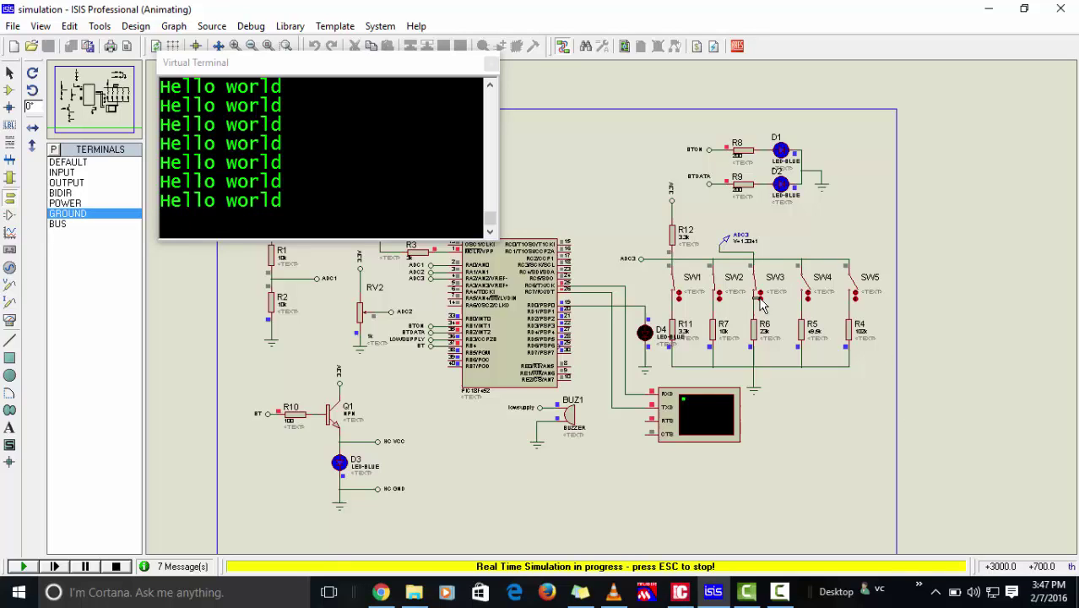
{"action": "left_click", "coordinate": [806, 292]}
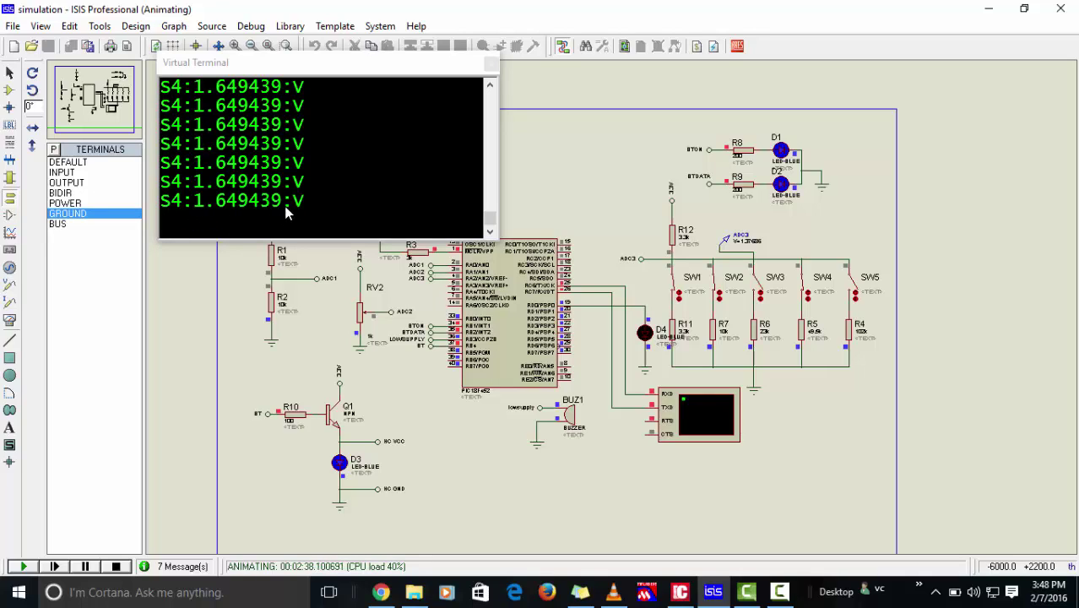
{"action": "left_click", "coordinate": [808, 301]}
{"action": "left_click", "coordinate": [855, 295]}
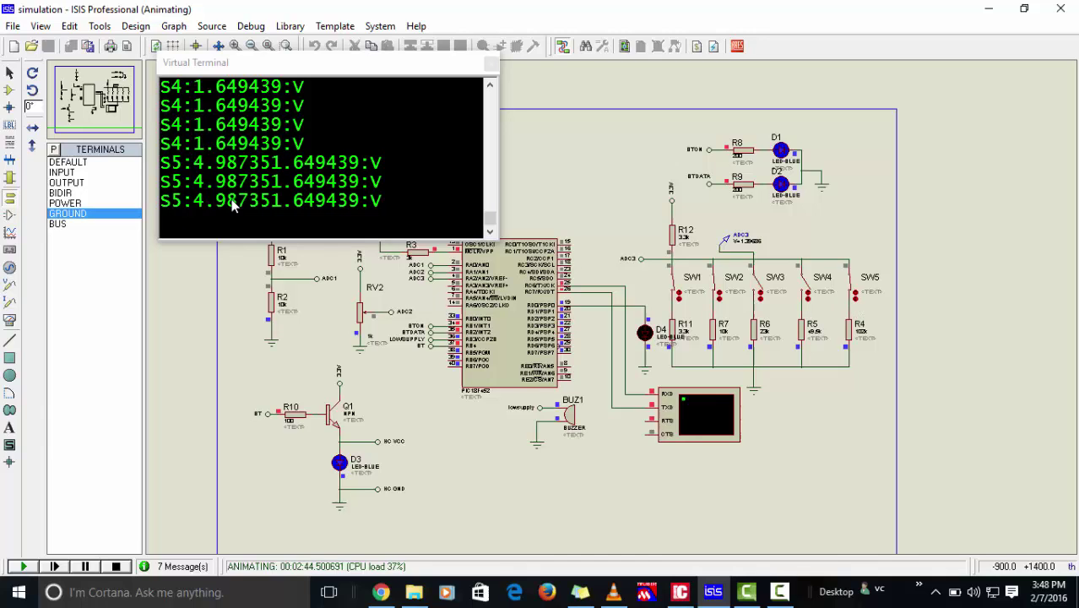
{"action": "mouse_move", "coordinate": [280, 67]}
{"action": "left_mouse_down"}
{"action": "mouse_move", "coordinate": [338, 85]}
{"action": "mouse_move", "coordinate": [320, 128]}
{"action": "left_mouse_up"}
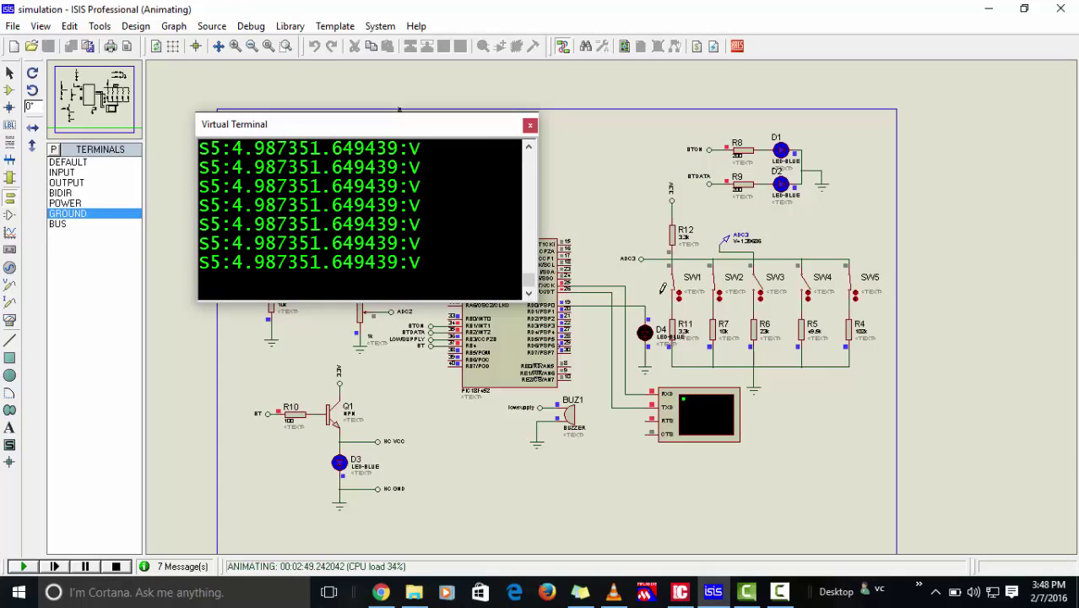
Toggle SW1, SW2 and SW5 to turn LEDs D1, D2 and D3 off.
{"action": "left_click", "coordinate": [688, 294]}
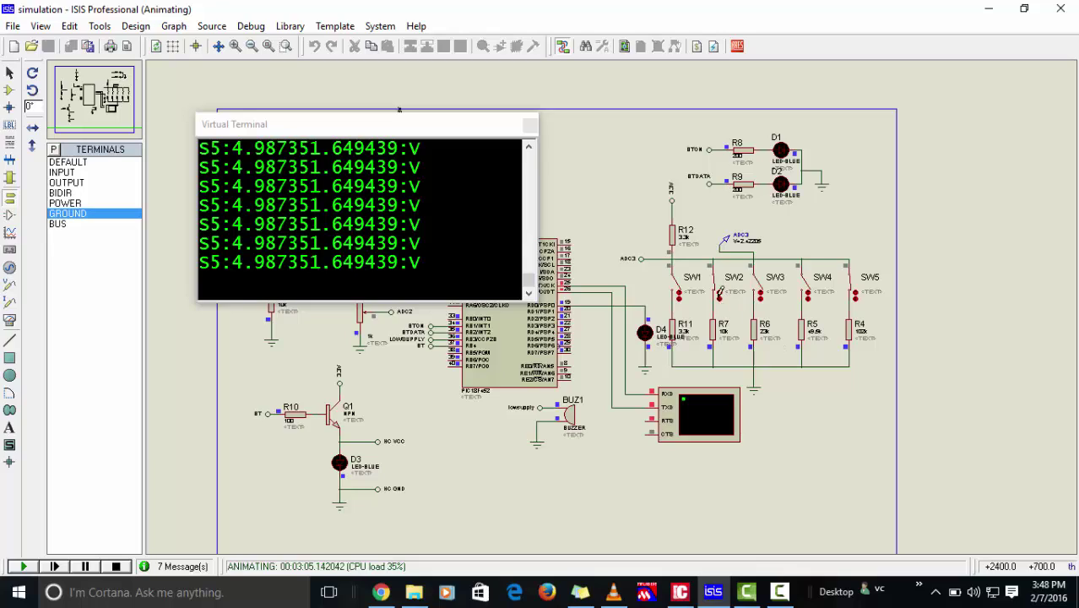
{"action": "left_click", "coordinate": [719, 296]}
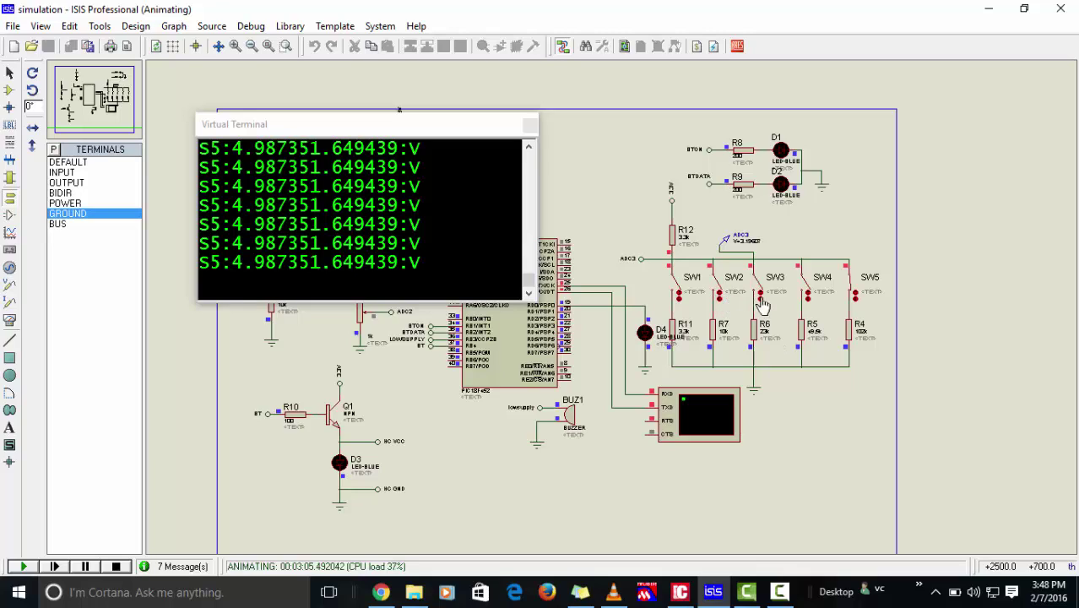
{"action": "left_click", "coordinate": [858, 293]}
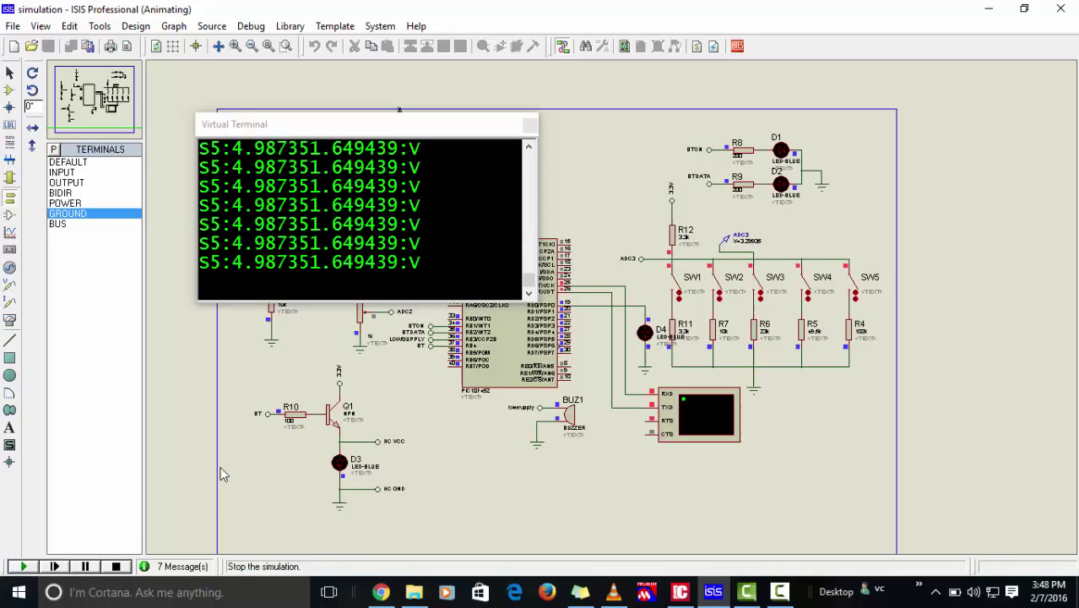
Clear the virtual terminal's screen from its right-click menu.
{"action": "left_click", "coordinate": [298, 292]}
{"action": "right_click", "coordinate": [297, 293]}
{"action": "left_click", "coordinate": [337, 290]}
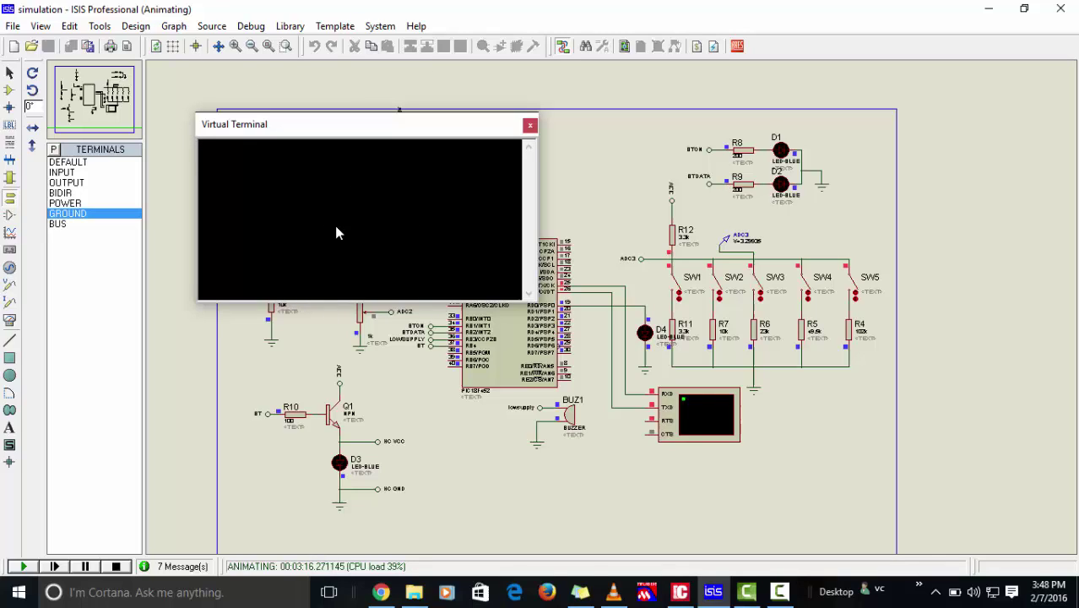
Send the commands 'bt on', 'btd on' and 'bt off' through the virtual terminal.
{"action": "type", "text": "bt "}
{"action": "type", "text": "on"}
{"action": "key", "text": "Return"}
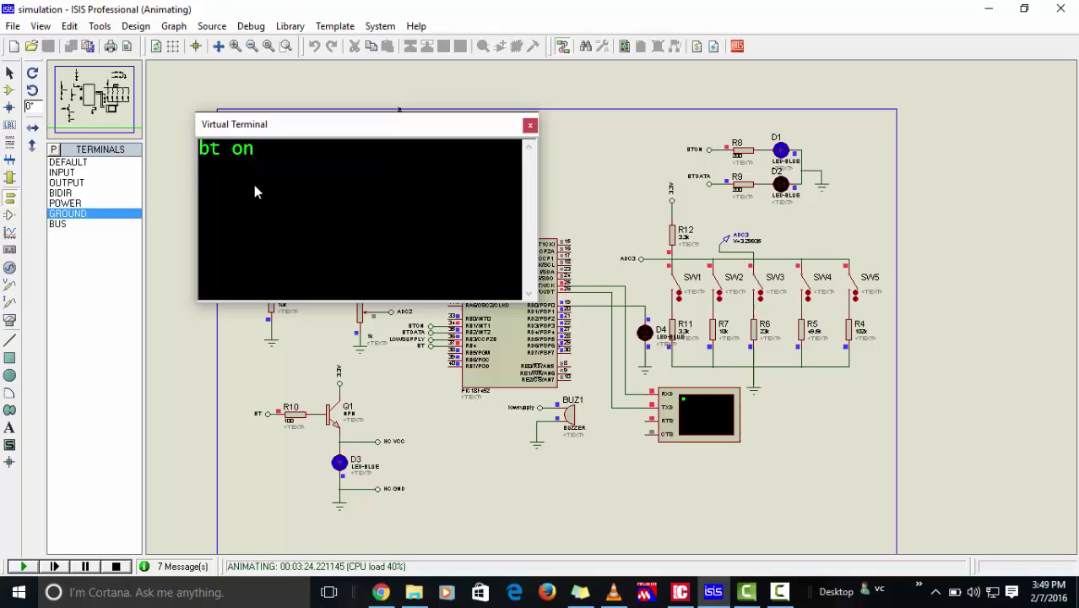
{"action": "type", "text": "btd o"}
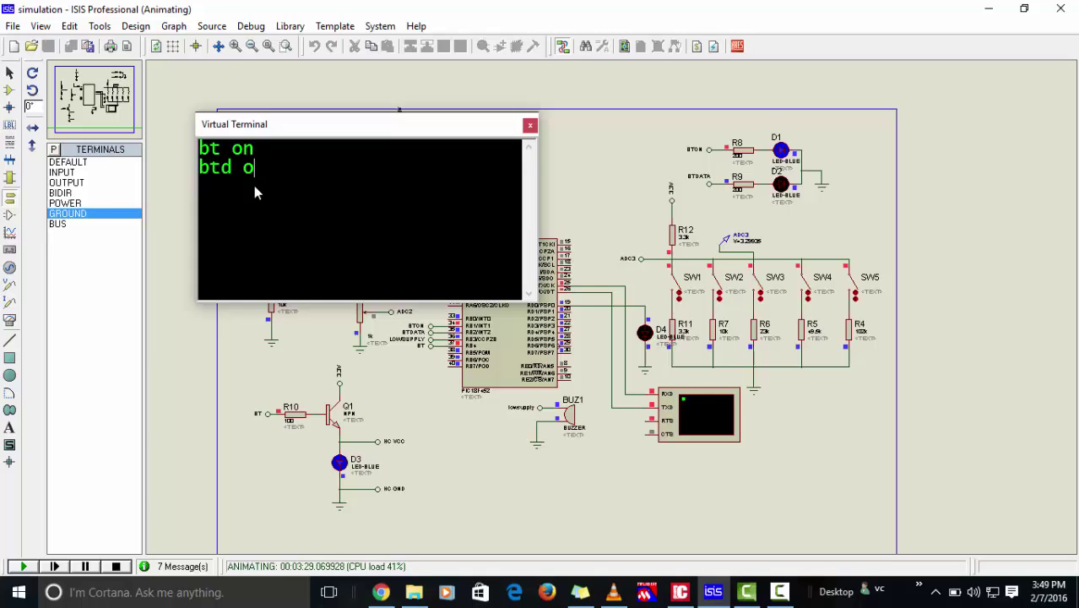
{"action": "type", "text": "n"}
{"action": "key", "text": "Return"}
{"action": "type", "text": "b"}
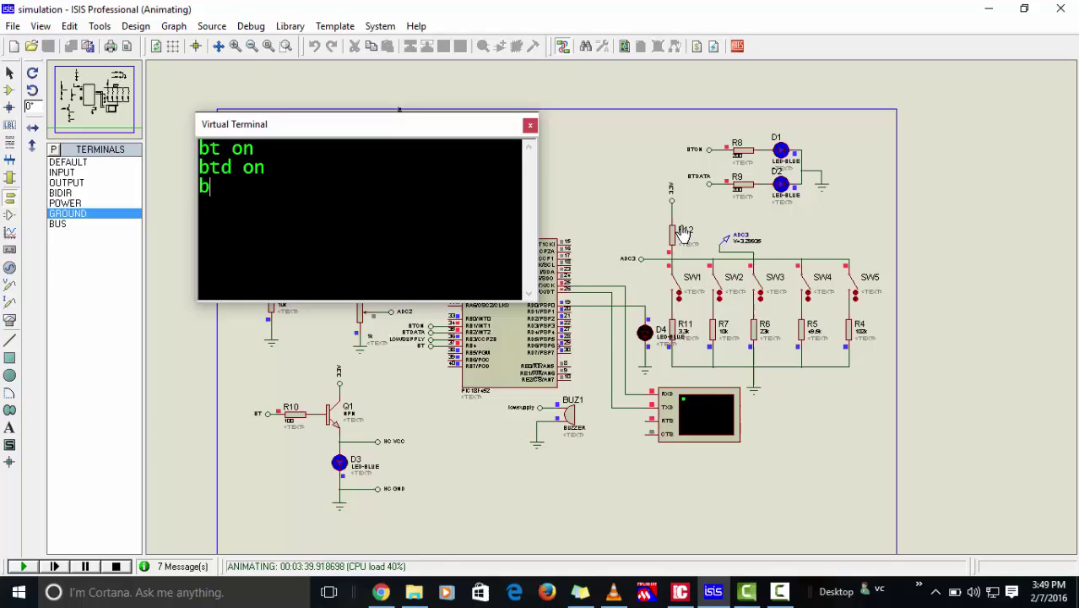
{"action": "type", "text": "t of"}
{"action": "type", "text": "f"}
{"action": "key", "text": "Return"}
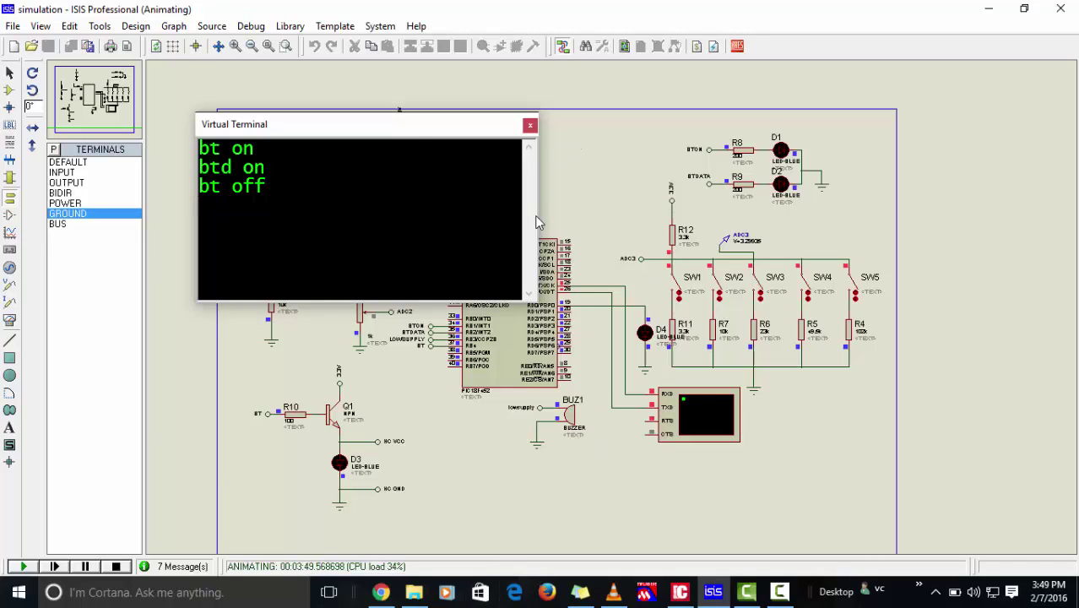
{"action": "left_click_drag", "start_coordinate": [424, 123], "coordinate": [437, 117]}
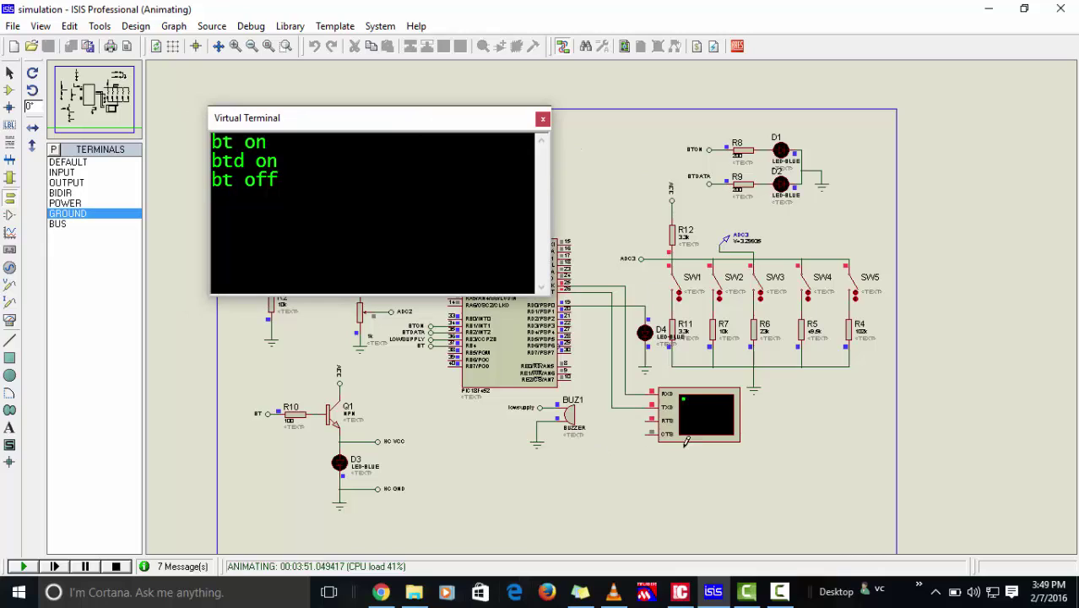